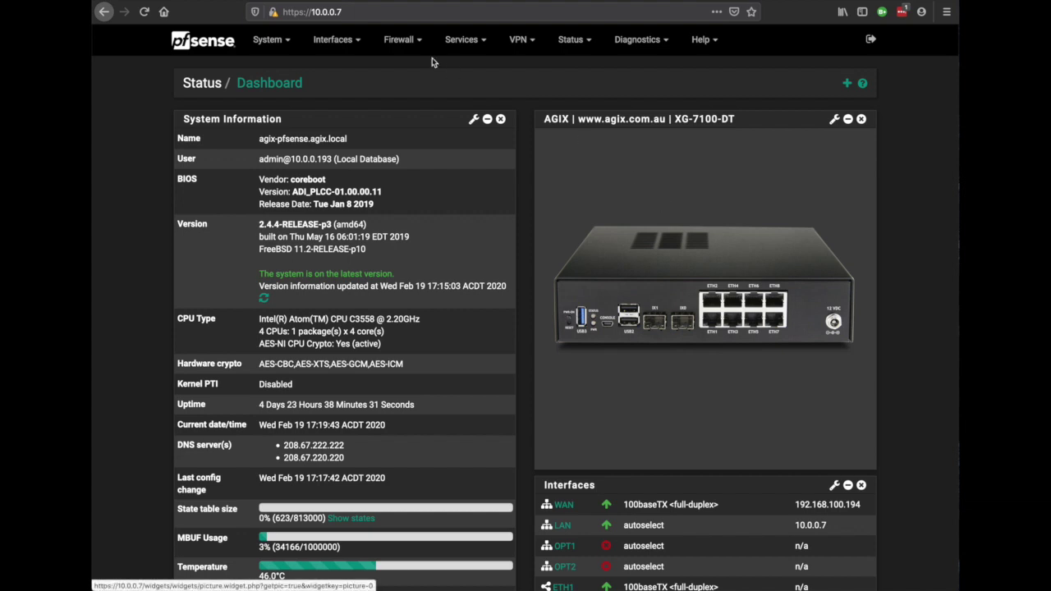
# - Create a VLAN on parent interface lagg0 with tag 100 and description 100WIFI
pyautogui.click(339, 48)
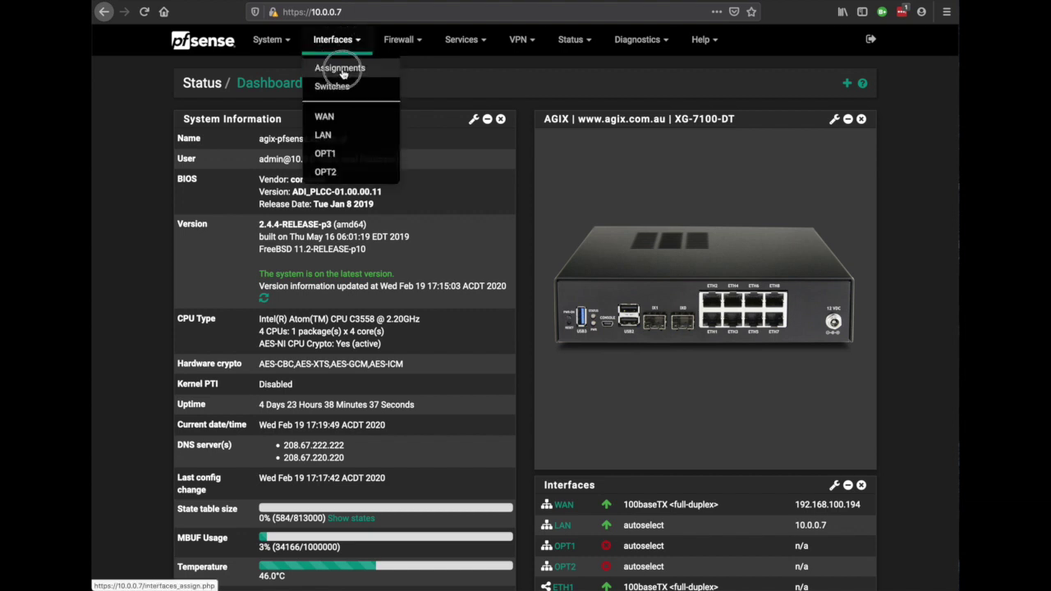
pyautogui.click(341, 69)
pyautogui.click(455, 125)
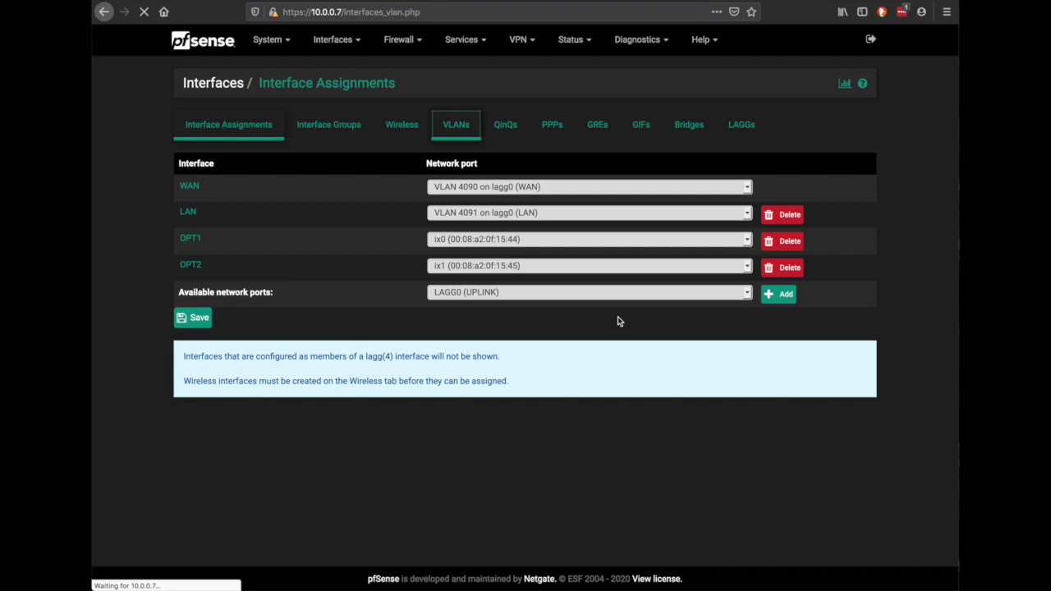
pyautogui.click(858, 247)
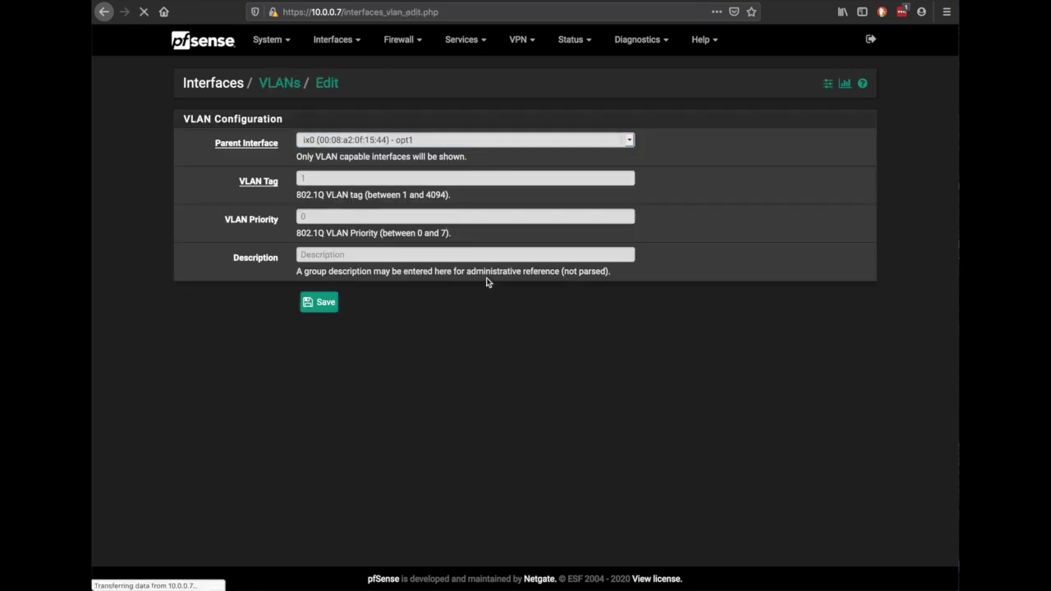
pyautogui.click(337, 144)
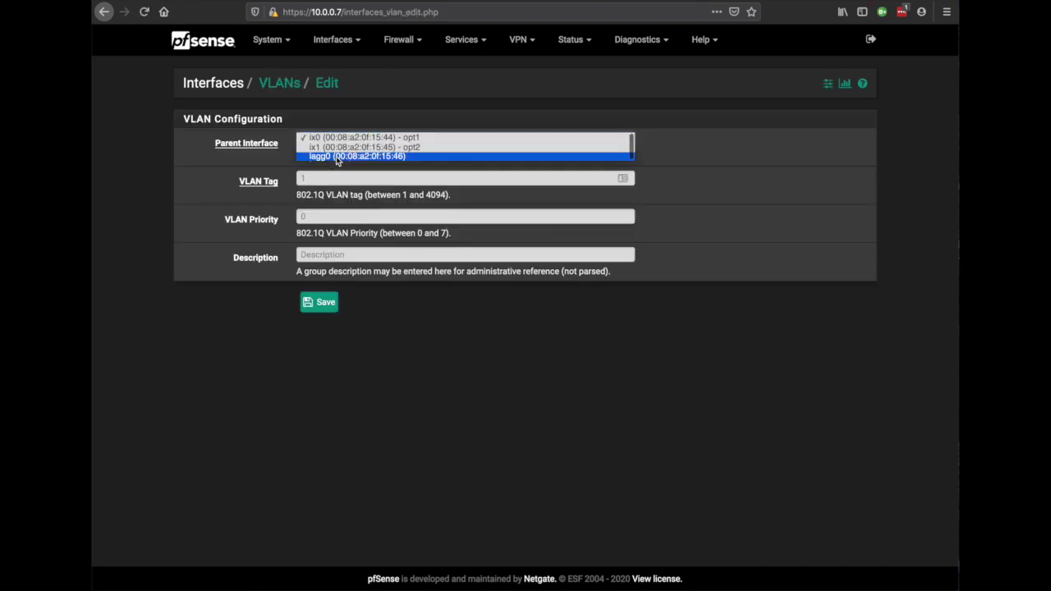
pyautogui.click(336, 160)
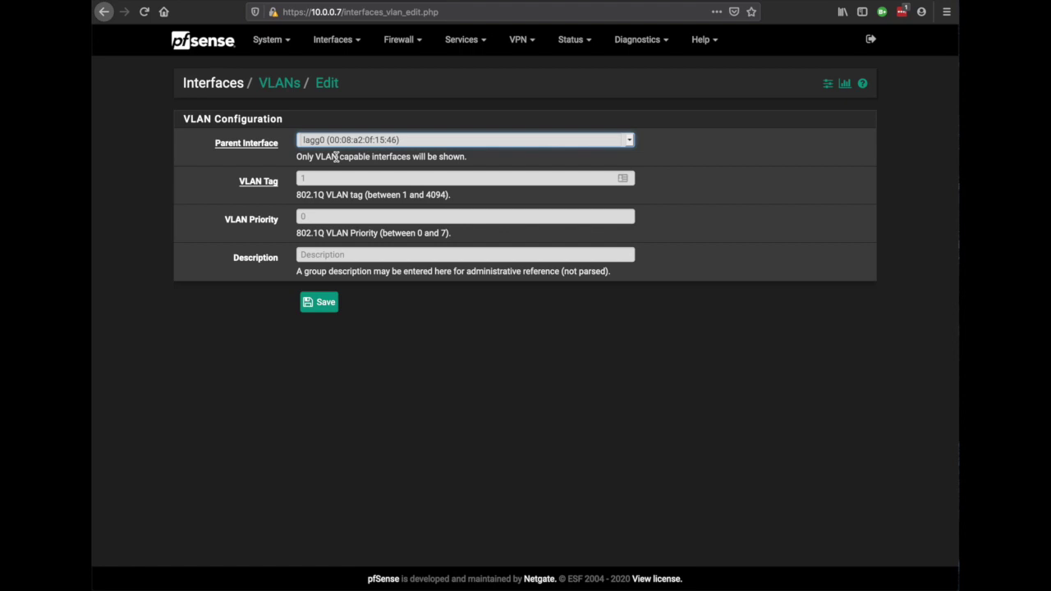
pyautogui.click(321, 179)
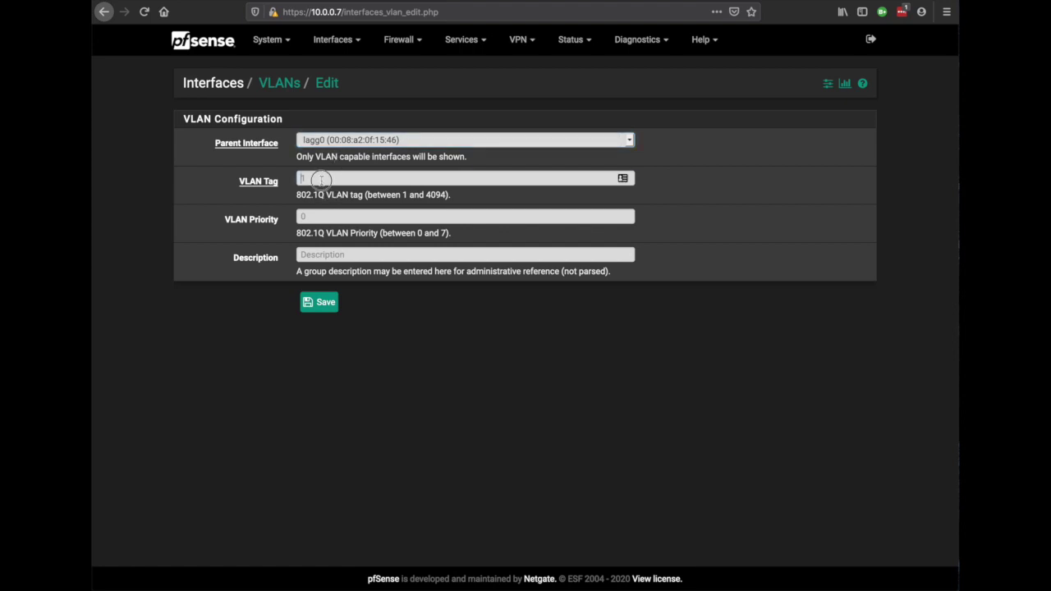
pyautogui.write('100')
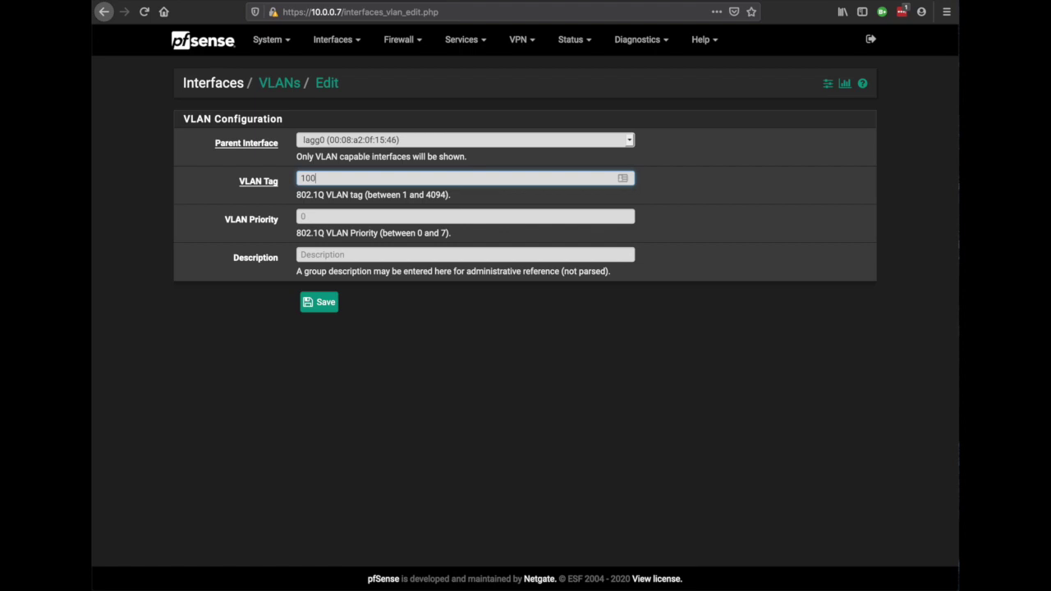
pyautogui.click(329, 253)
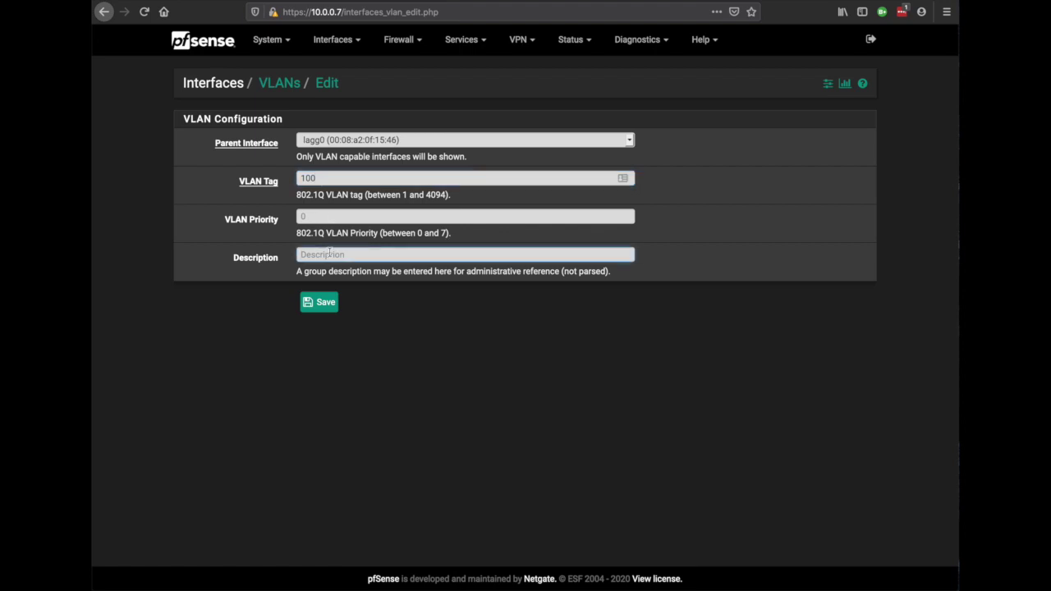
pyautogui.write('100WiFI')
pyautogui.click(311, 303)
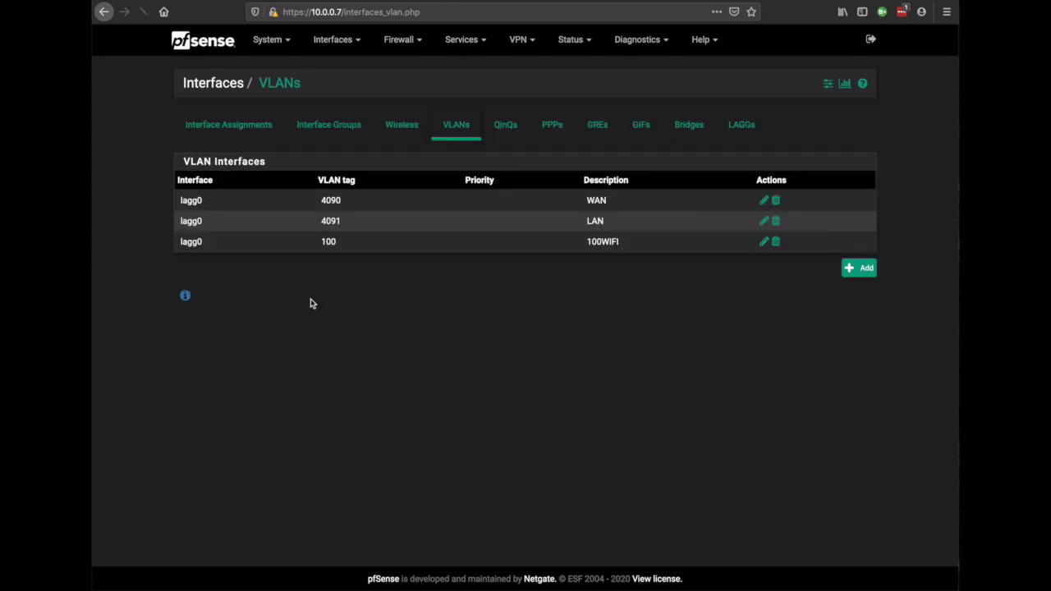
# - Add VLAN 100 on lagg0 (100WIFI) as a new interface assignment
pyautogui.click(225, 127)
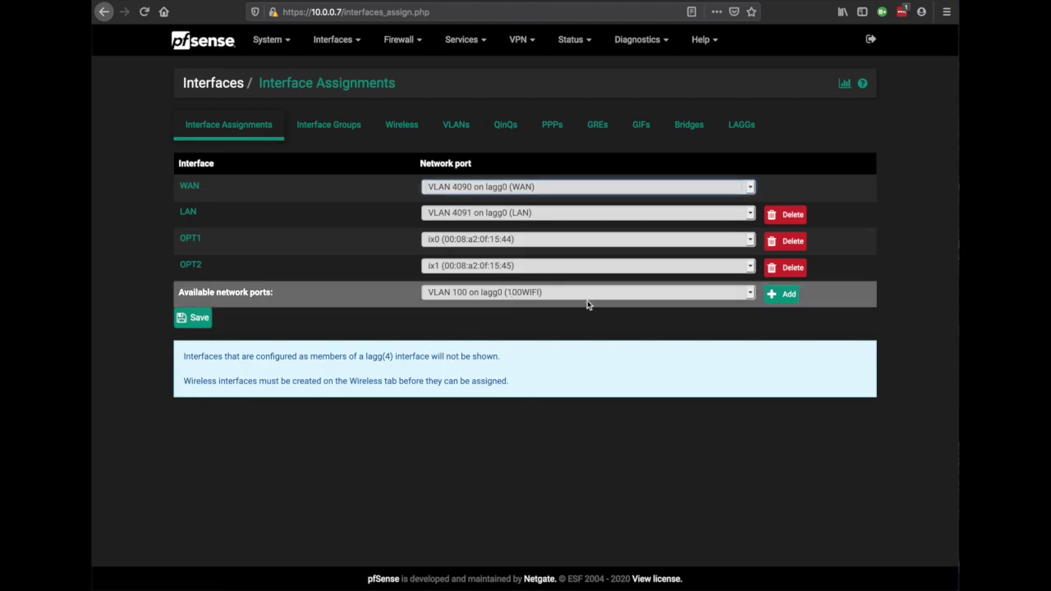
pyautogui.click(775, 303)
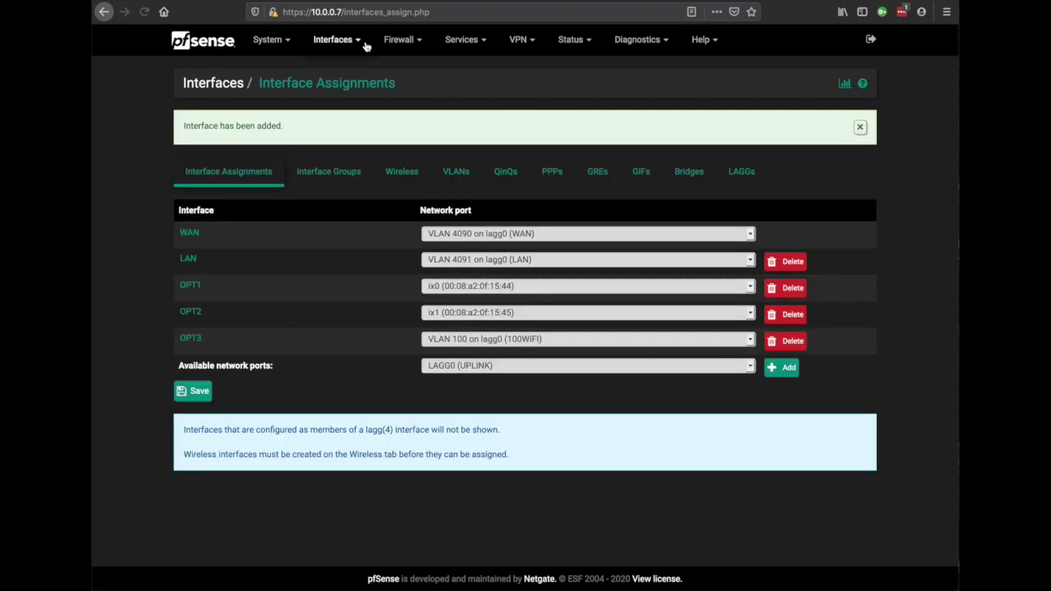
# - Remove member port 8 from the built-in switch's LAN VLAN 4091 and save the VLAN
pyautogui.click(351, 41)
pyautogui.click(342, 87)
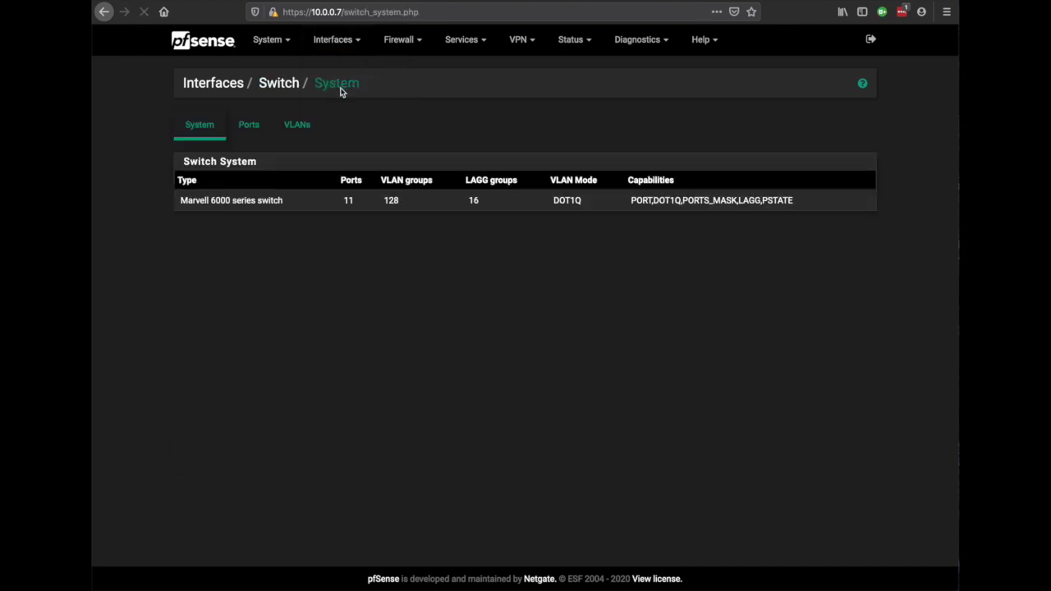
pyautogui.click(297, 125)
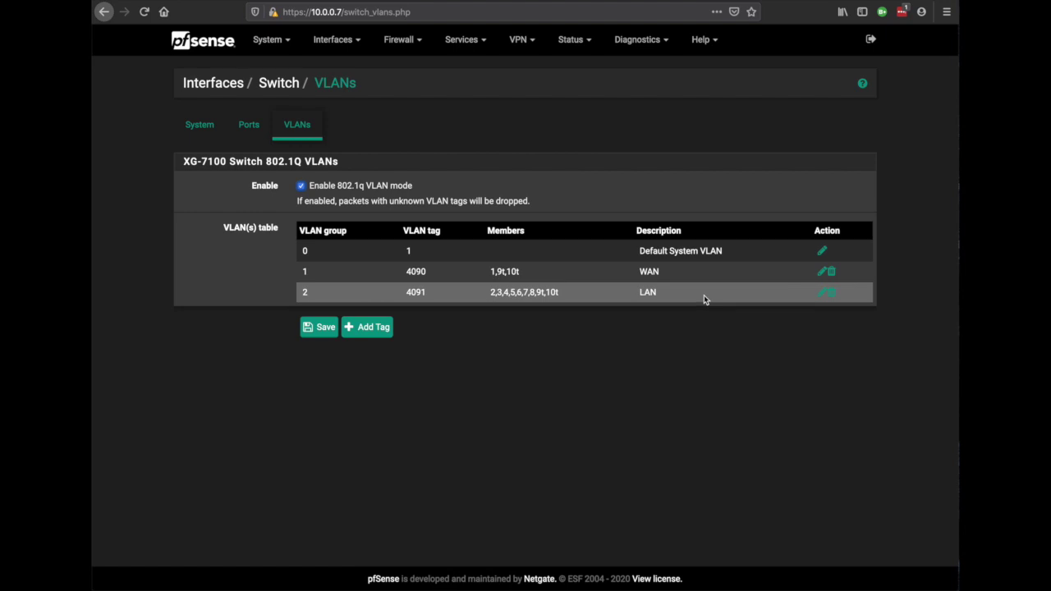
pyautogui.click(821, 294)
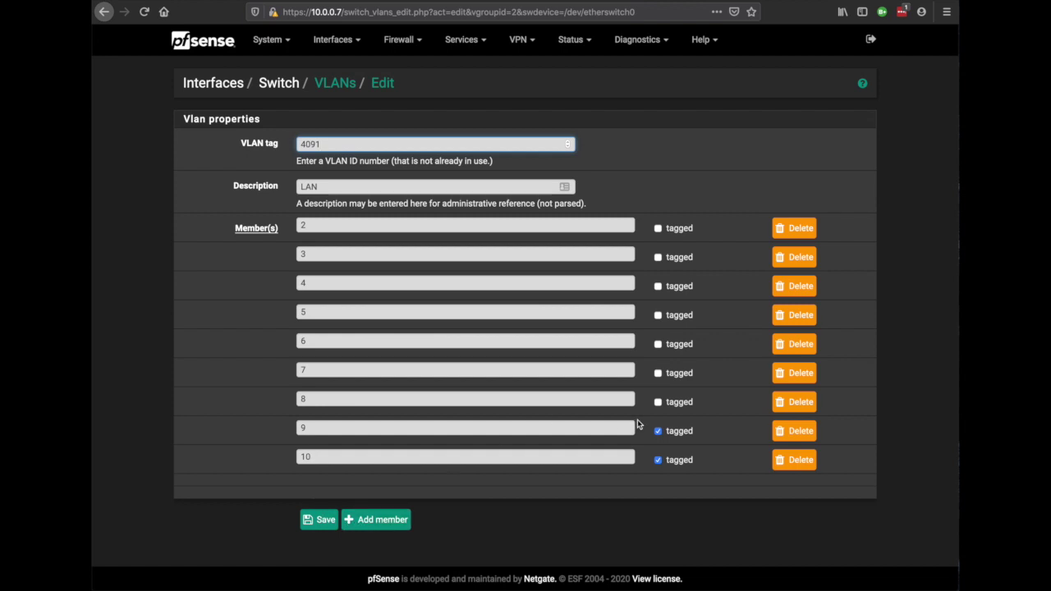
pyautogui.click(780, 402)
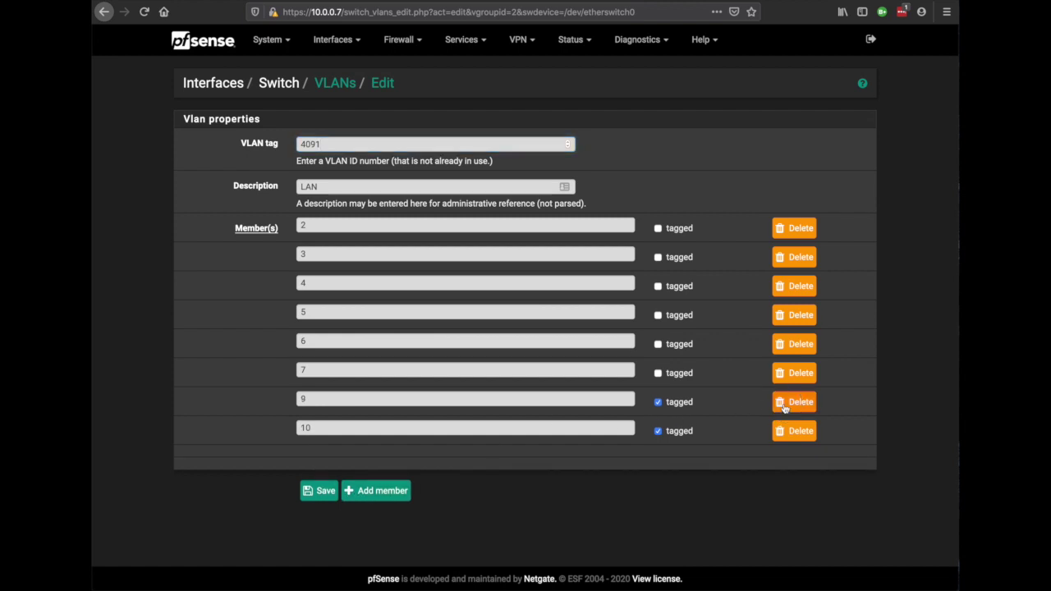
pyautogui.click(327, 491)
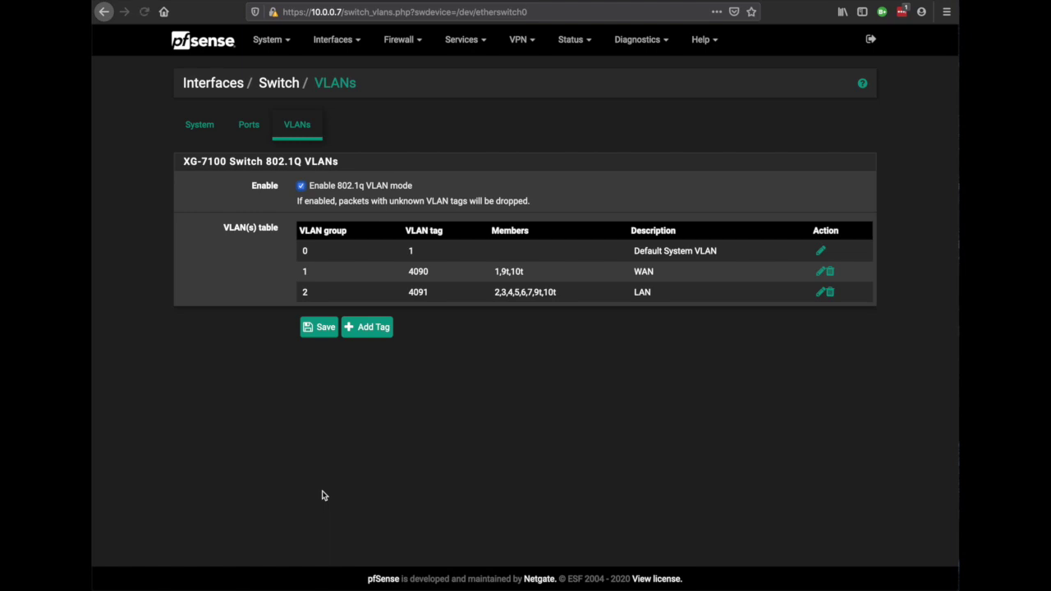
# - Start a new switch VLAN with tag 100 and description 100WIFI
pyautogui.click(366, 334)
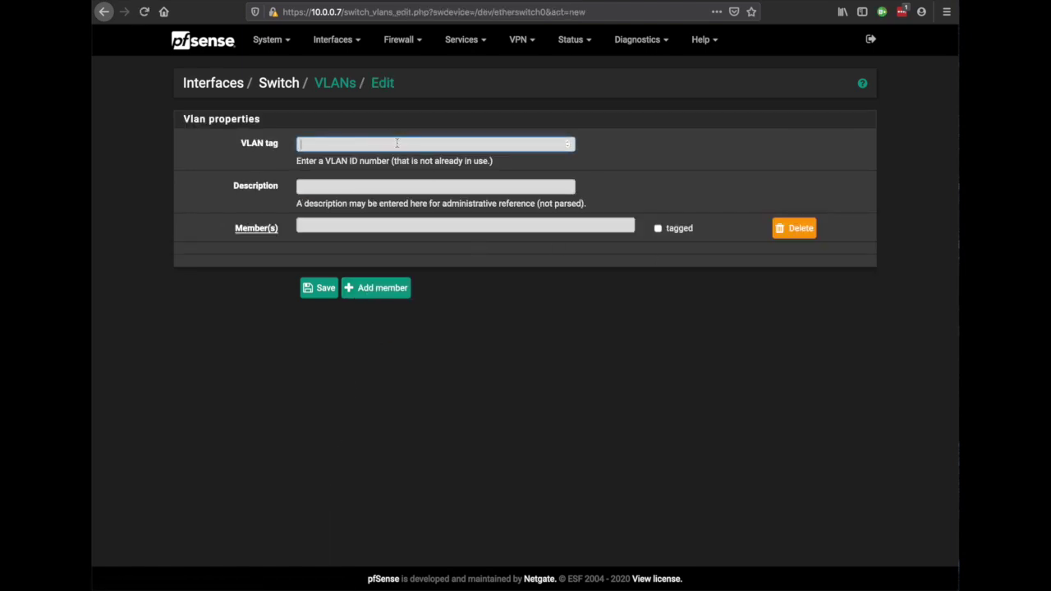
pyautogui.write('100')
pyautogui.click(375, 189)
pyautogui.write('100')
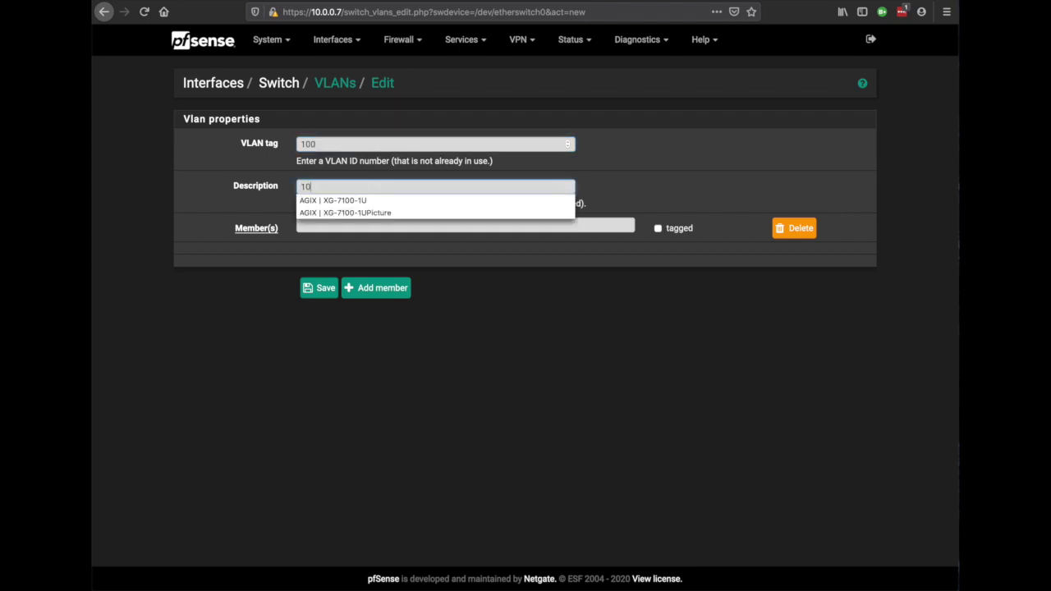
pyautogui.write('WIFI')
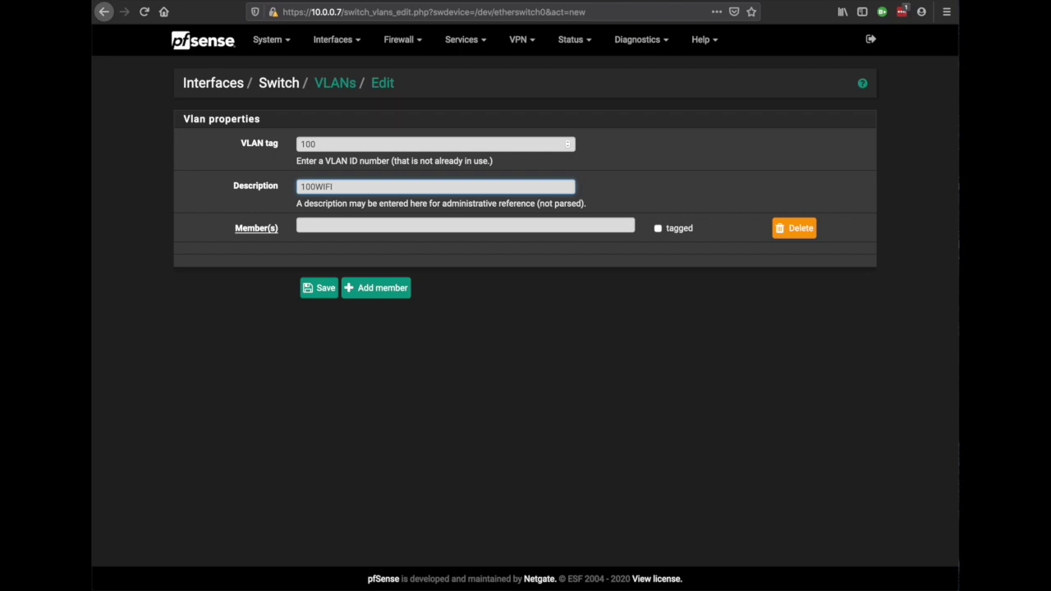
# - Give the new switch VLAN the members 8 untagged and 9 and 10 tagged, and save it
pyautogui.click(378, 228)
pyautogui.write('8')
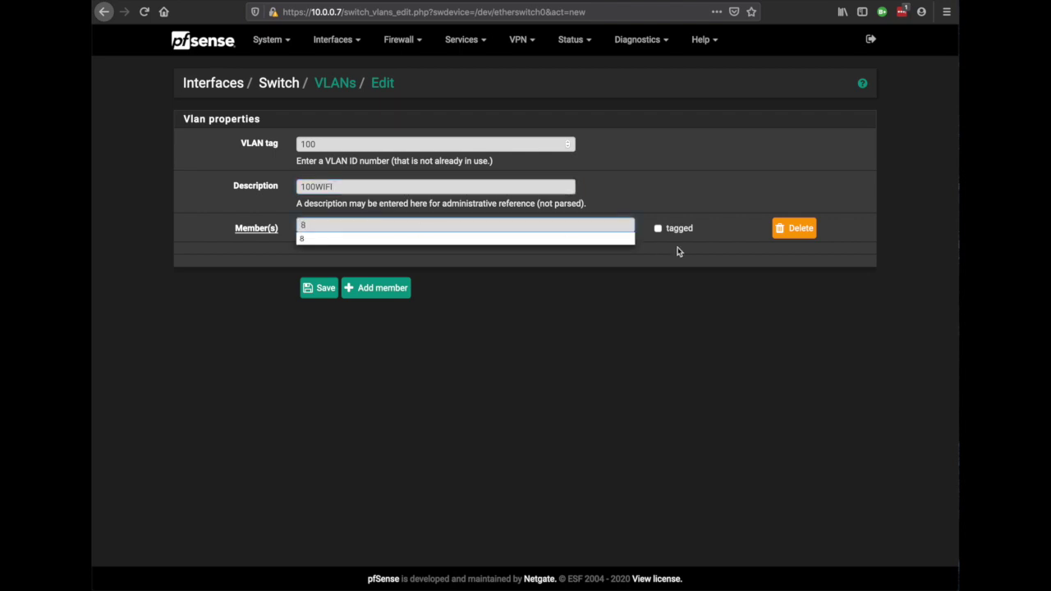
pyautogui.click(364, 288)
pyautogui.click(376, 317)
pyautogui.click(349, 256)
pyautogui.write('9')
pyautogui.click(347, 284)
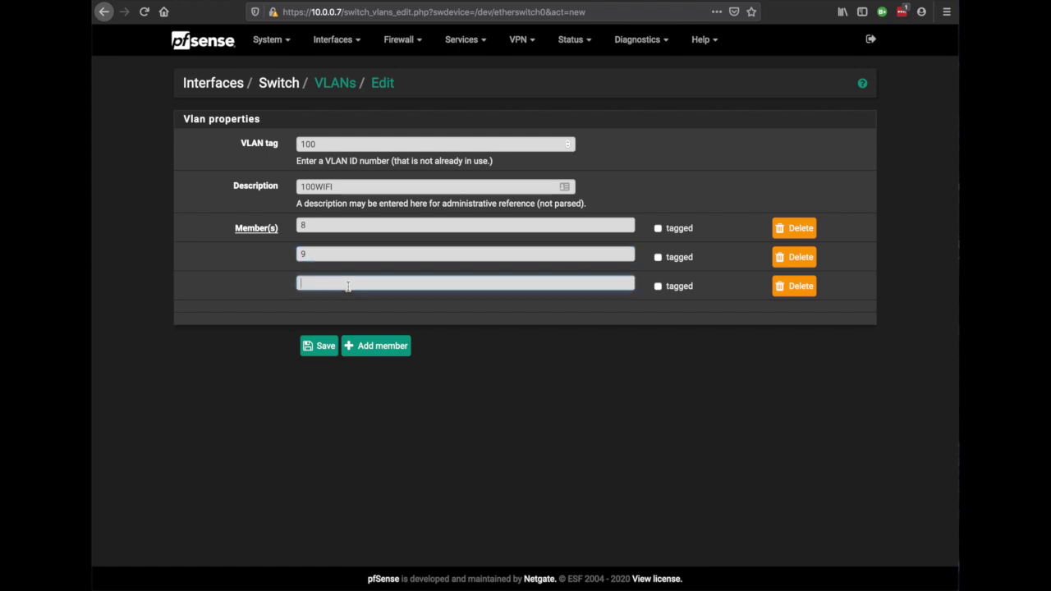
pyautogui.write('10')
pyautogui.click(657, 257)
pyautogui.click(658, 287)
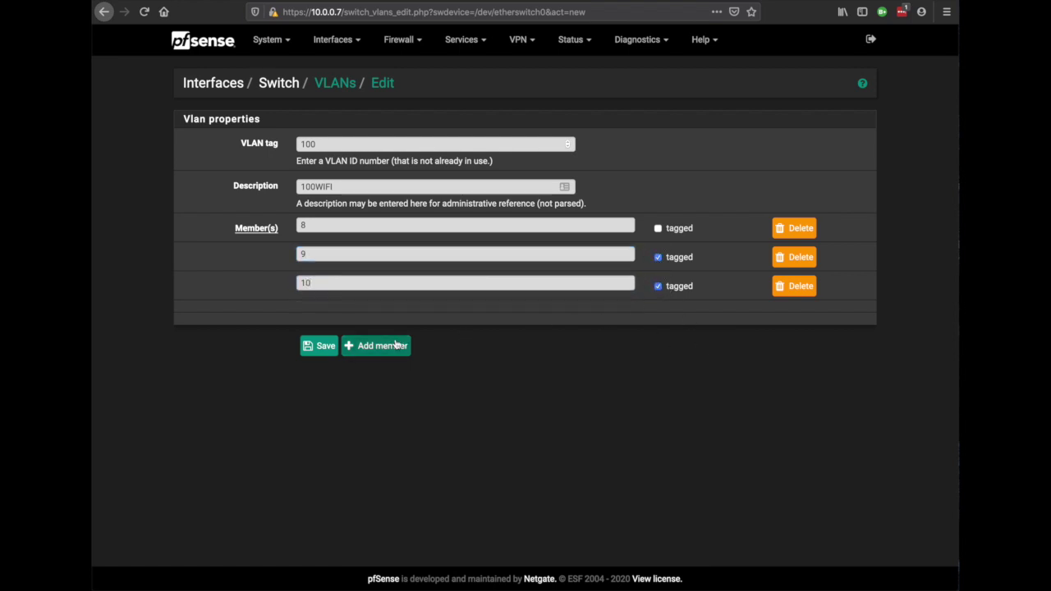
pyautogui.click(320, 348)
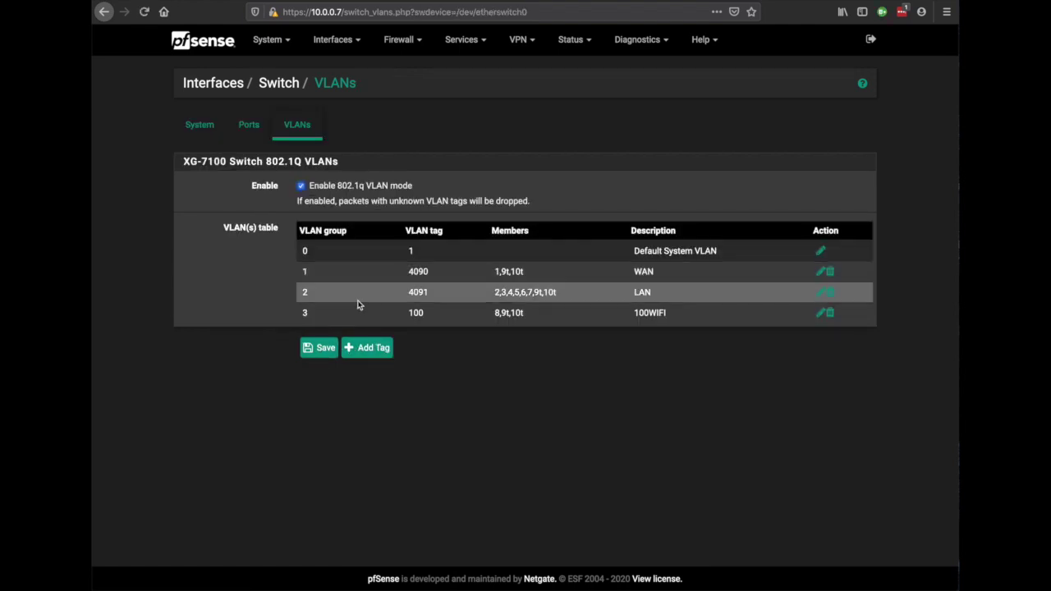
# - Set the port VID of switch port ETH8 to 100 and save the port settings
pyautogui.click(251, 125)
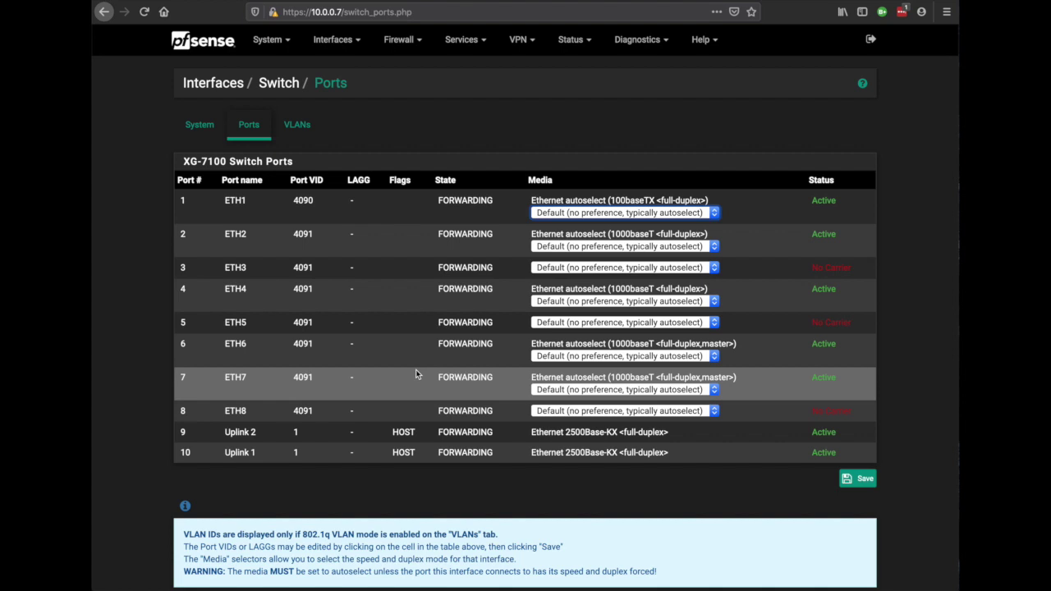
pyautogui.click(312, 413)
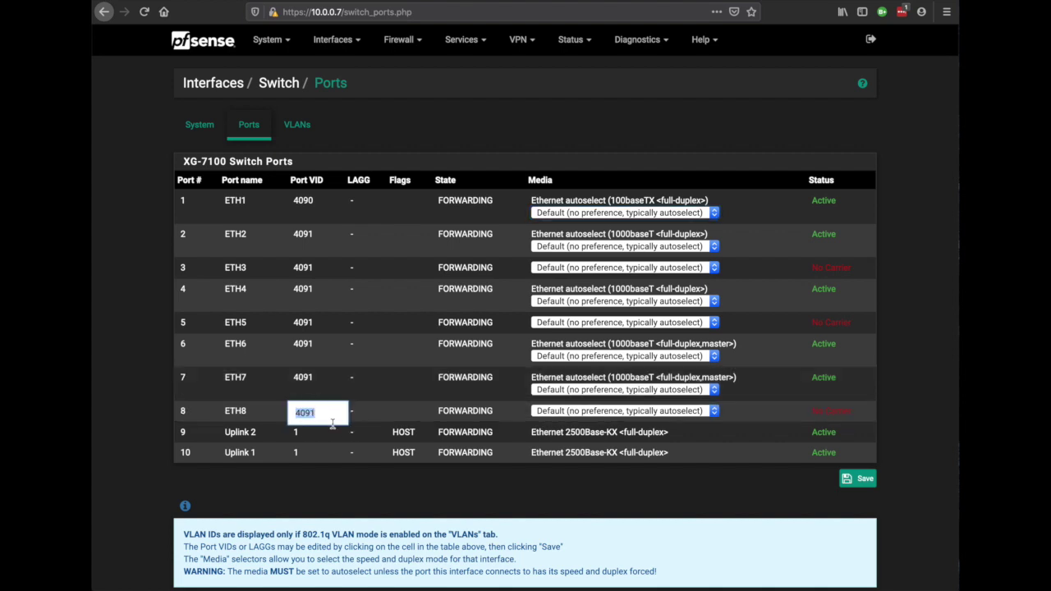
pyautogui.write('100')
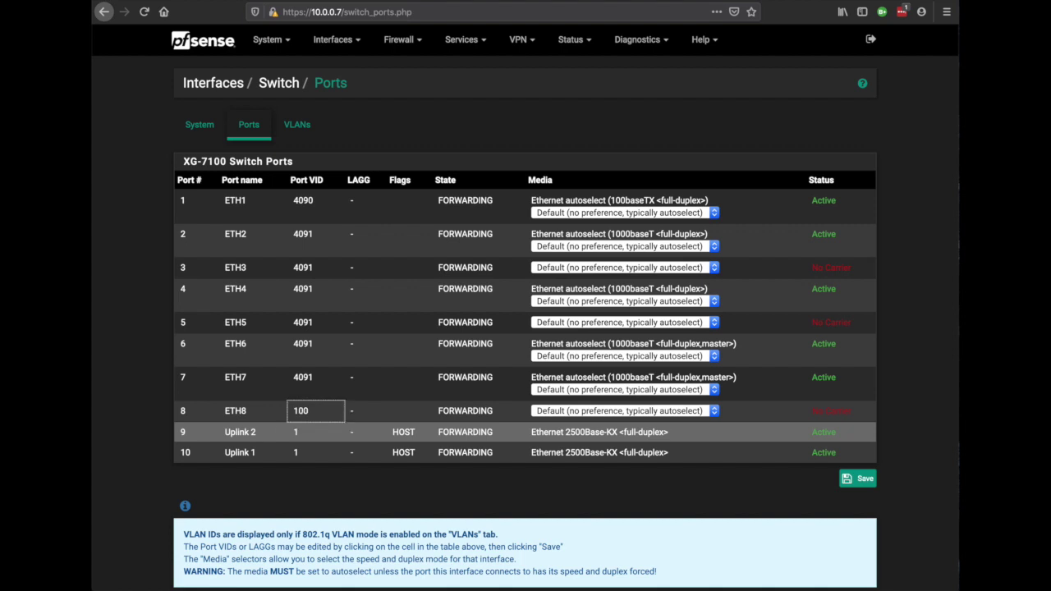
pyautogui.click(867, 484)
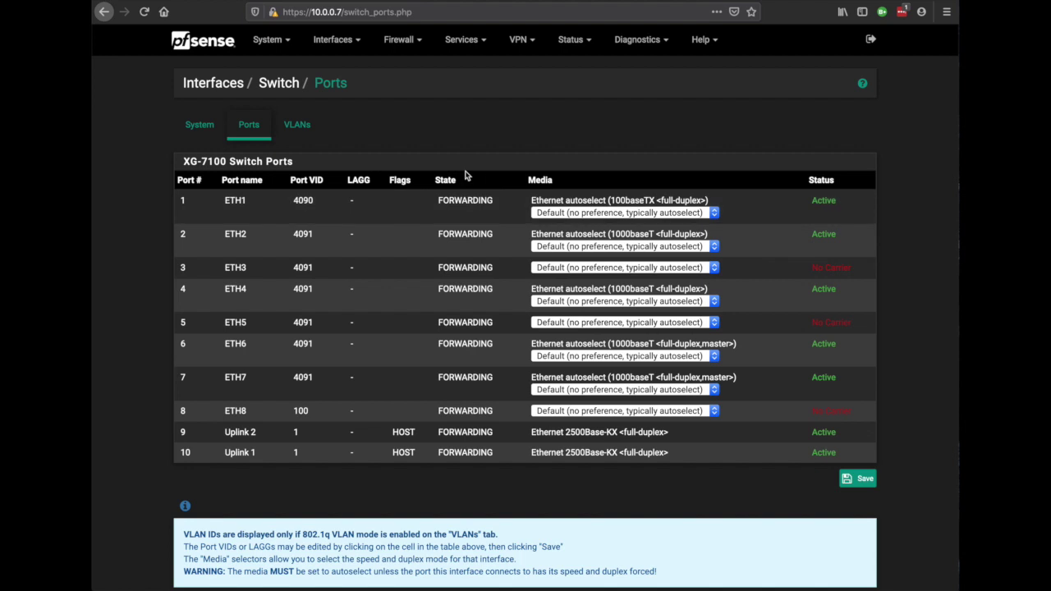
# - Enable the OPT3 interface and set its description to 100WIFI
pyautogui.click(332, 39)
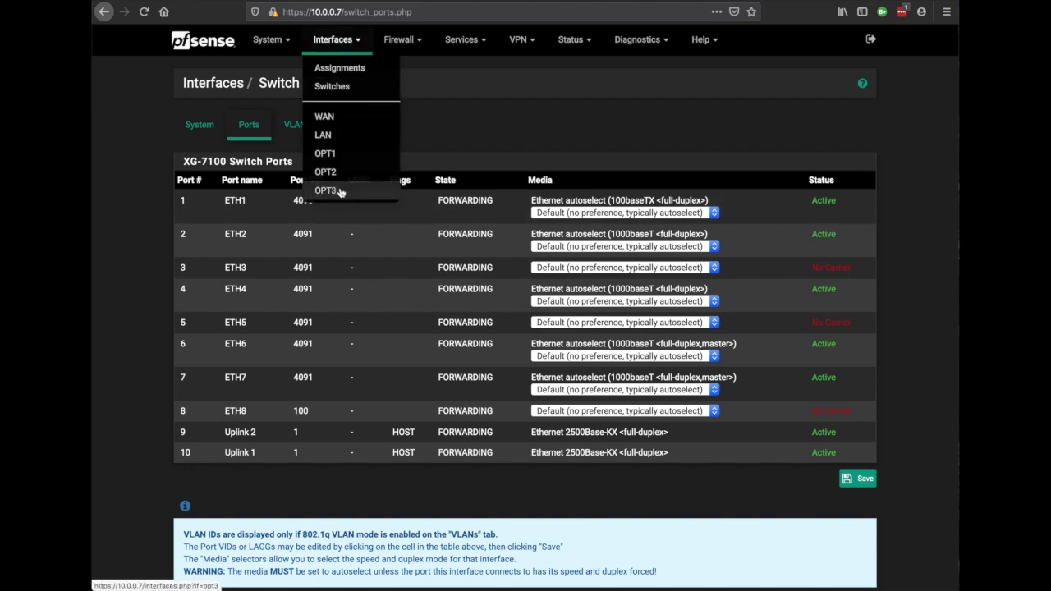
pyautogui.click(339, 190)
pyautogui.click(315, 143)
pyautogui.click(271, 171)
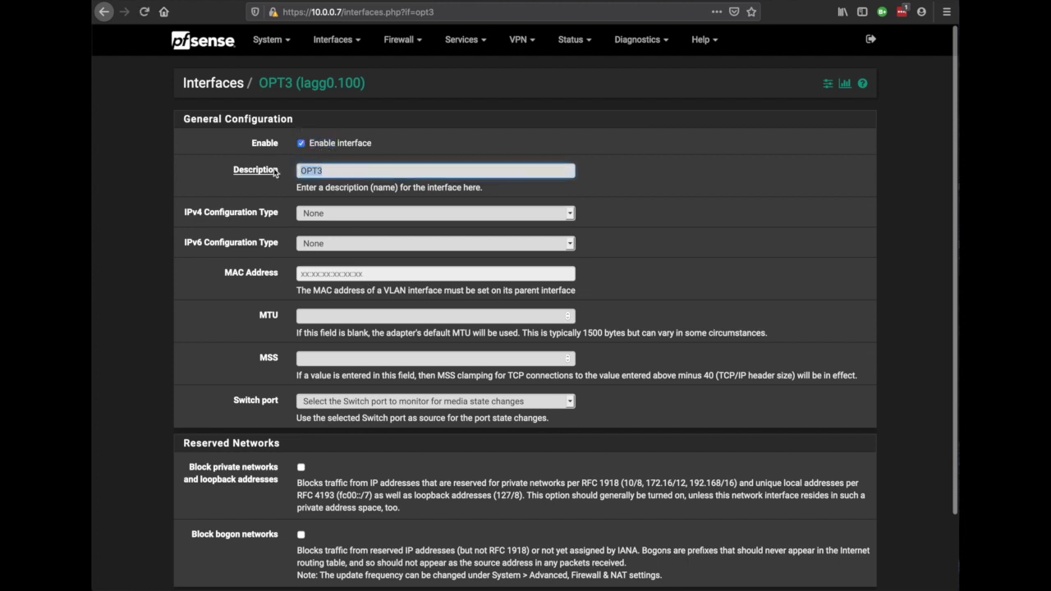
pyautogui.write('100WIFI')
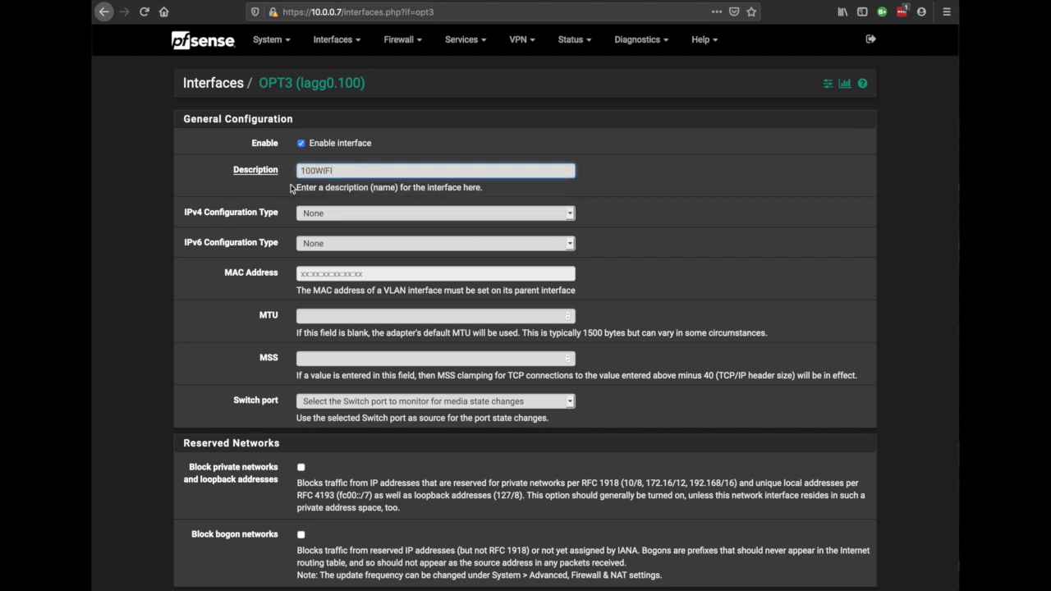
# - Give the interface the static IPv4 address 10.1.100.254/24, then save and apply the changes
pyautogui.click(319, 215)
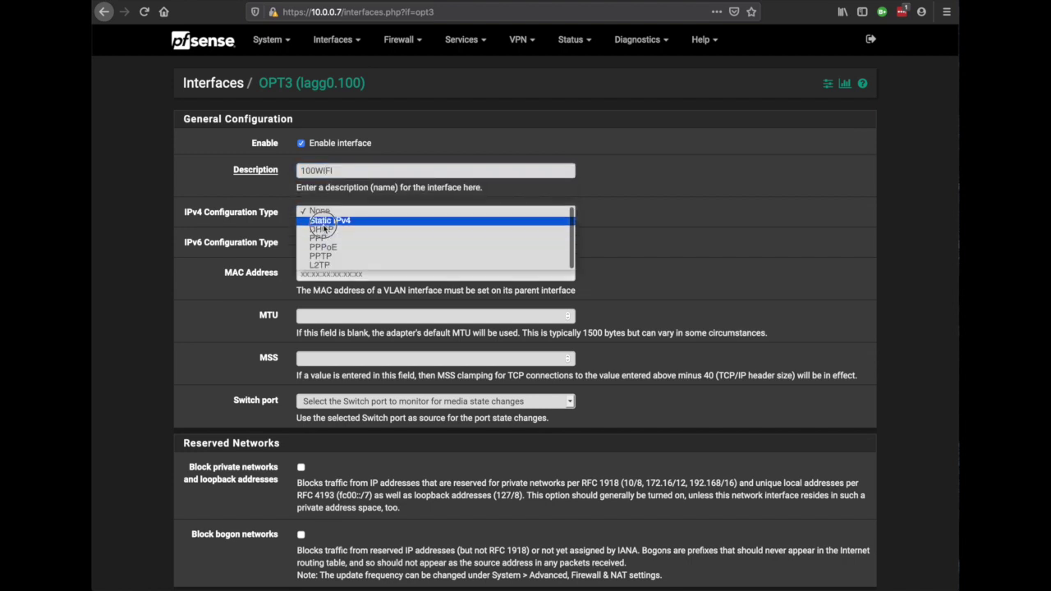
pyautogui.click(323, 223)
pyautogui.click(320, 466)
pyautogui.write('10.1.100.254')
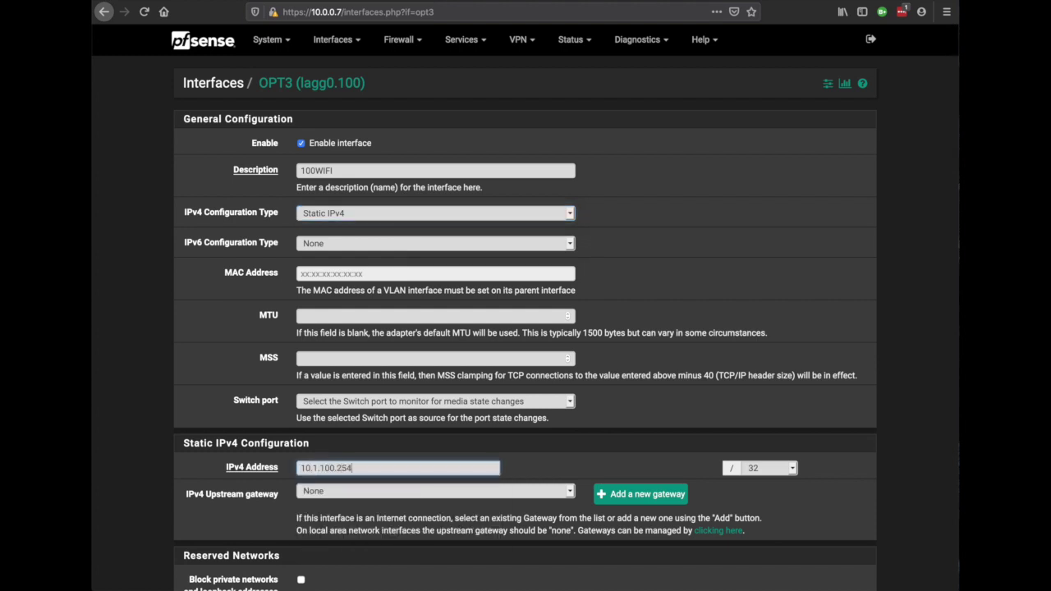
pyautogui.click(752, 470)
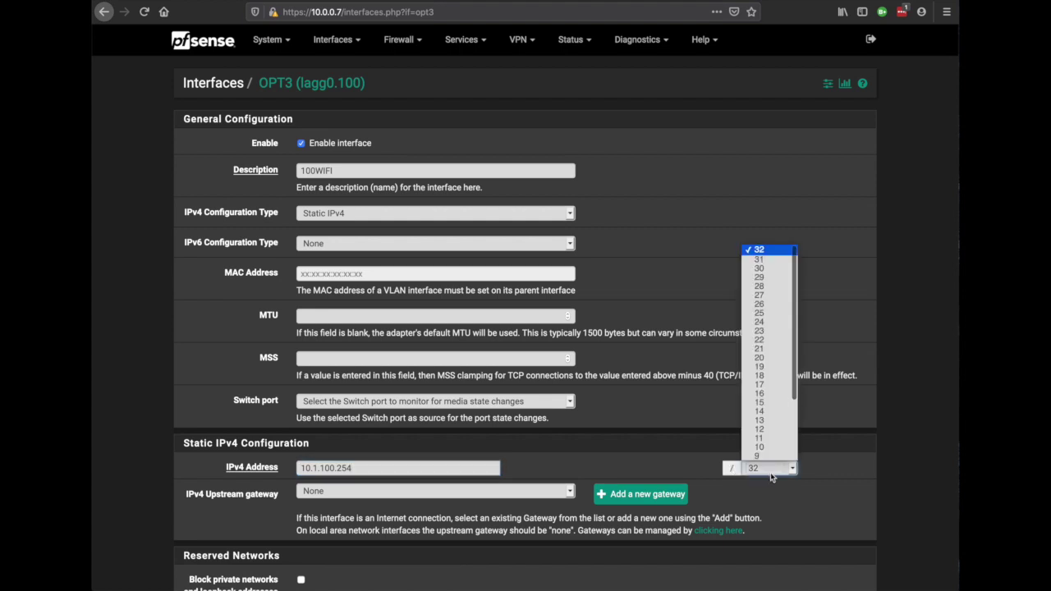
pyautogui.click(767, 321)
pyautogui.scroll(-5, 488, 473)
pyautogui.click(322, 530)
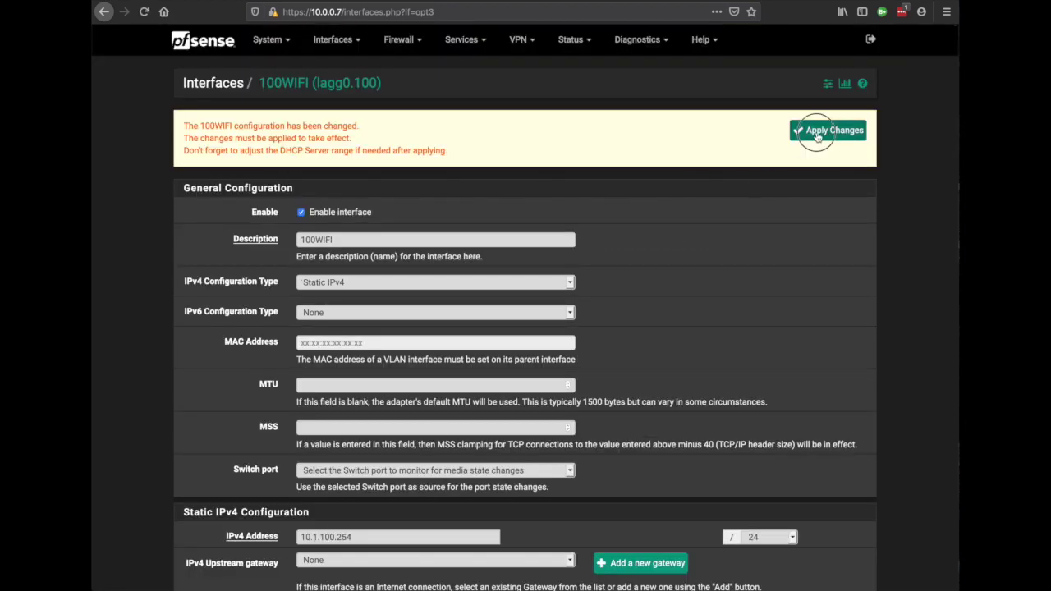
pyautogui.click(817, 136)
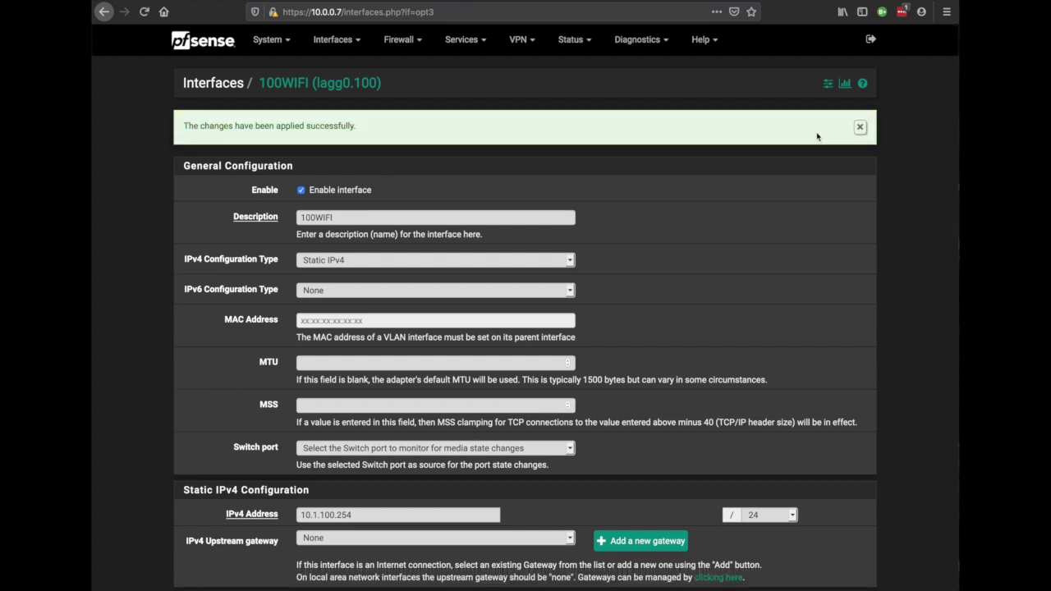
# - Add a new firewall rule at the beginning of the 100WIFI interface's rule list and set its protocol to Any
pyautogui.click(404, 40)
pyautogui.click(411, 105)
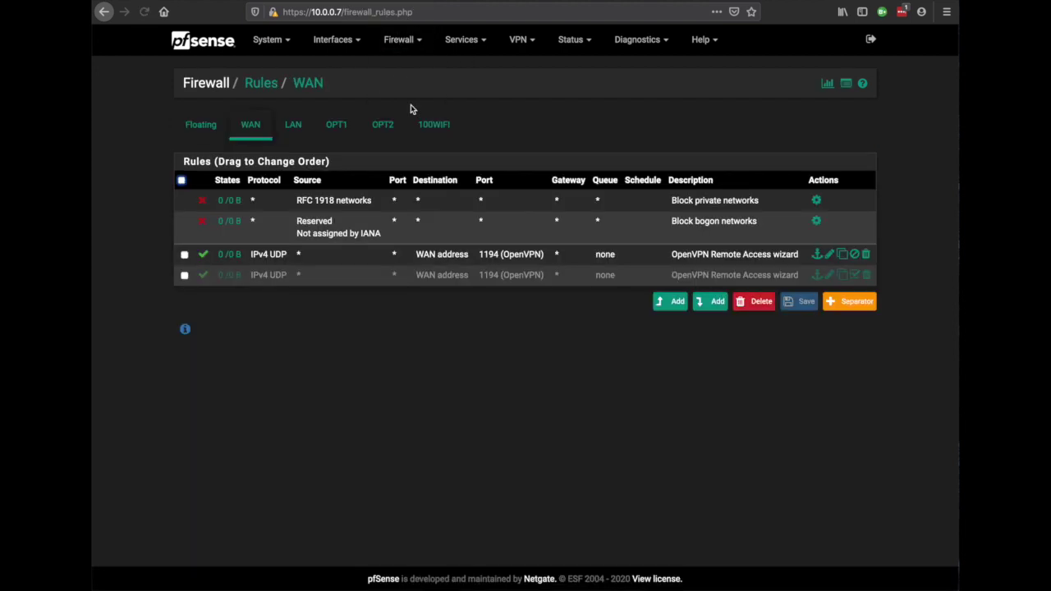
pyautogui.click(435, 125)
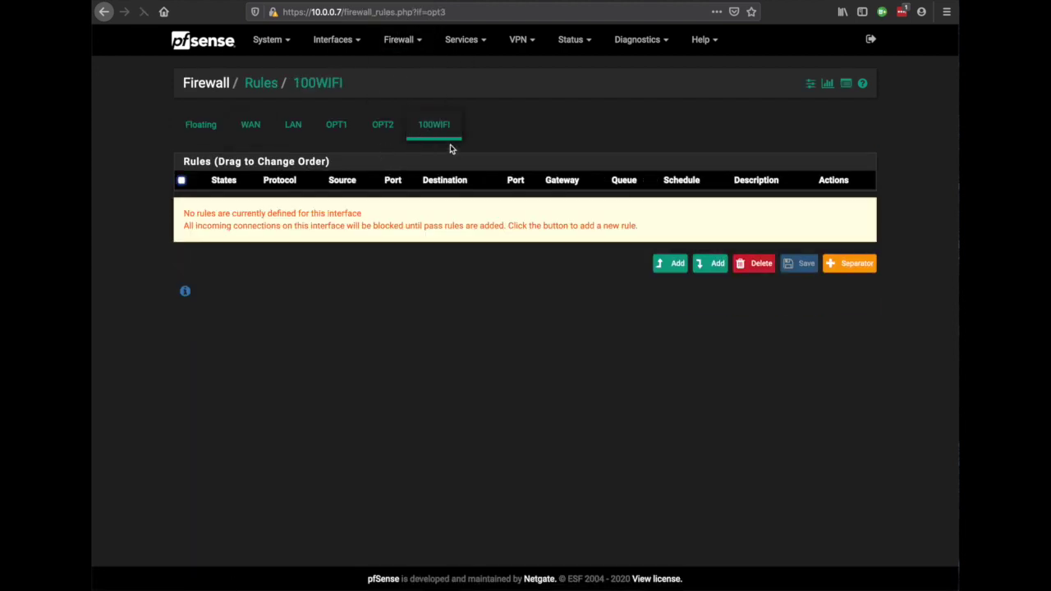
pyautogui.click(675, 267)
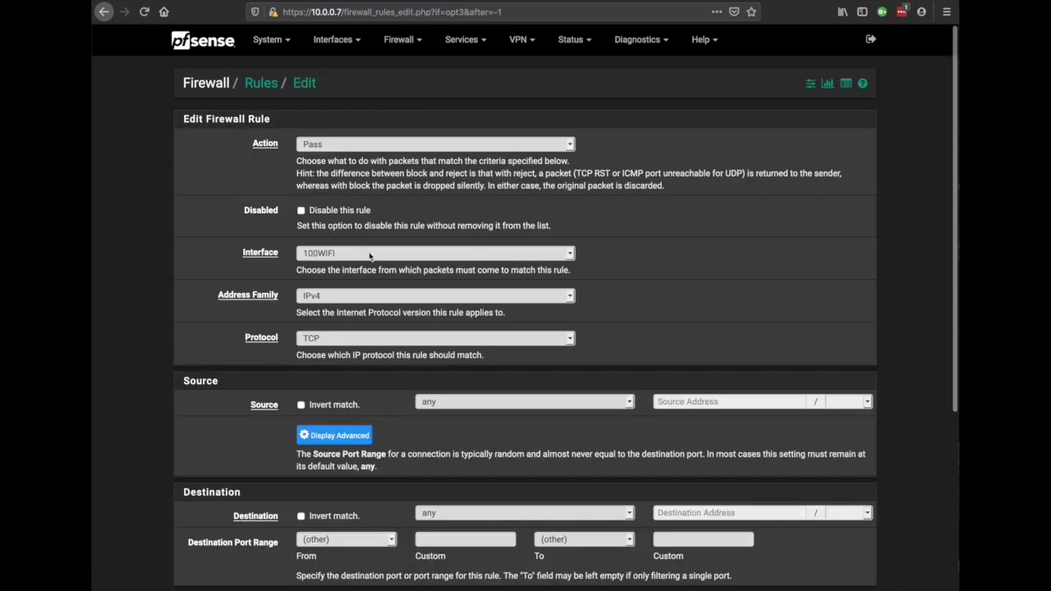
pyautogui.click(380, 338)
pyautogui.click(375, 327)
# - Give the new firewall rule the description "Allow Any Any", then save it and apply the changes
pyautogui.click(423, 563)
pyautogui.write('Allow An')
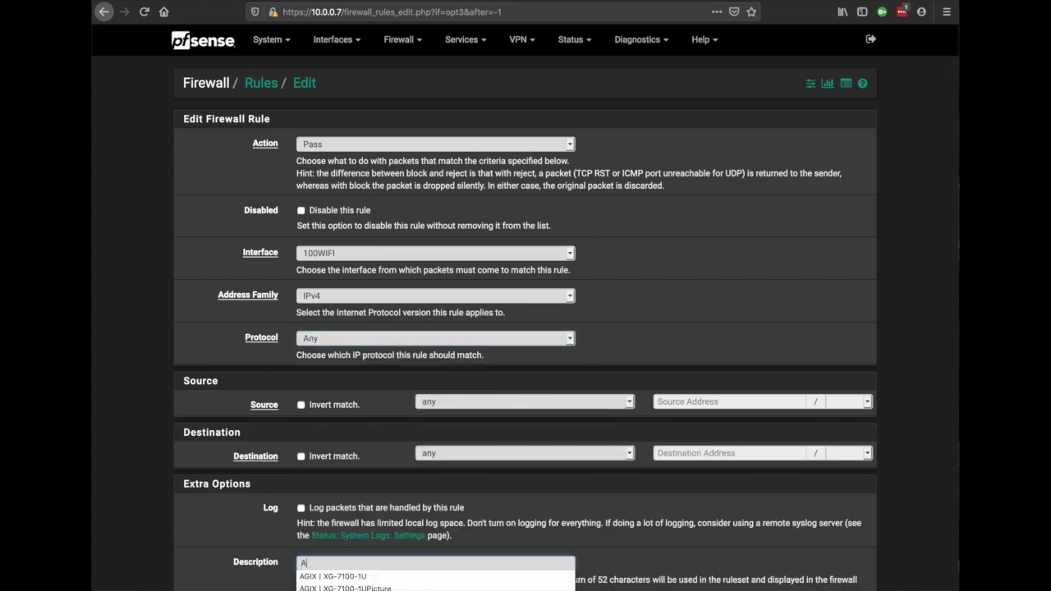
pyautogui.write('Any Any')
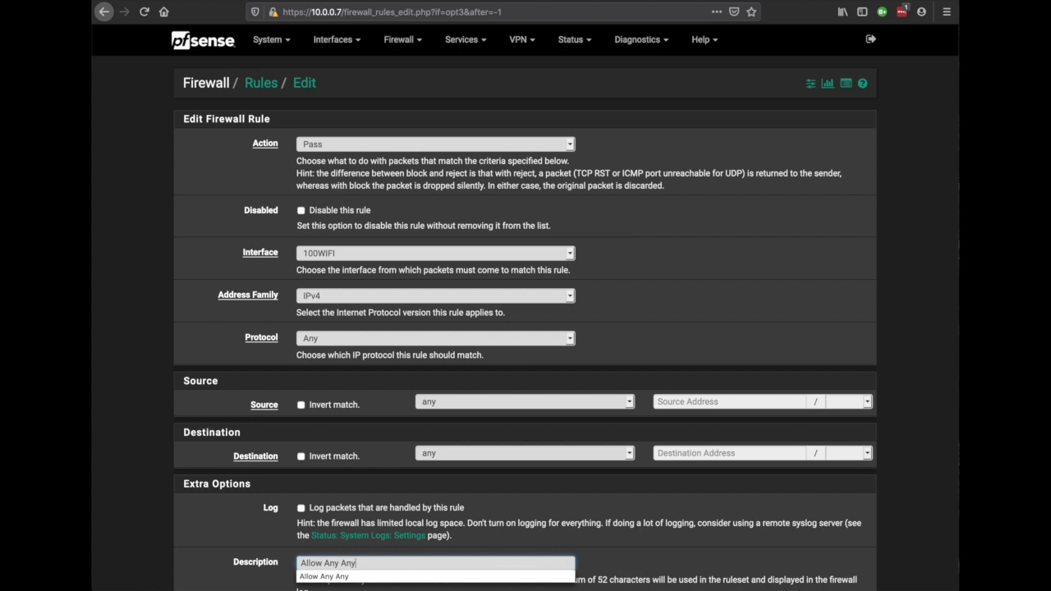
pyautogui.scroll(-1, 633, 497)
pyautogui.scroll(-3, 634, 497)
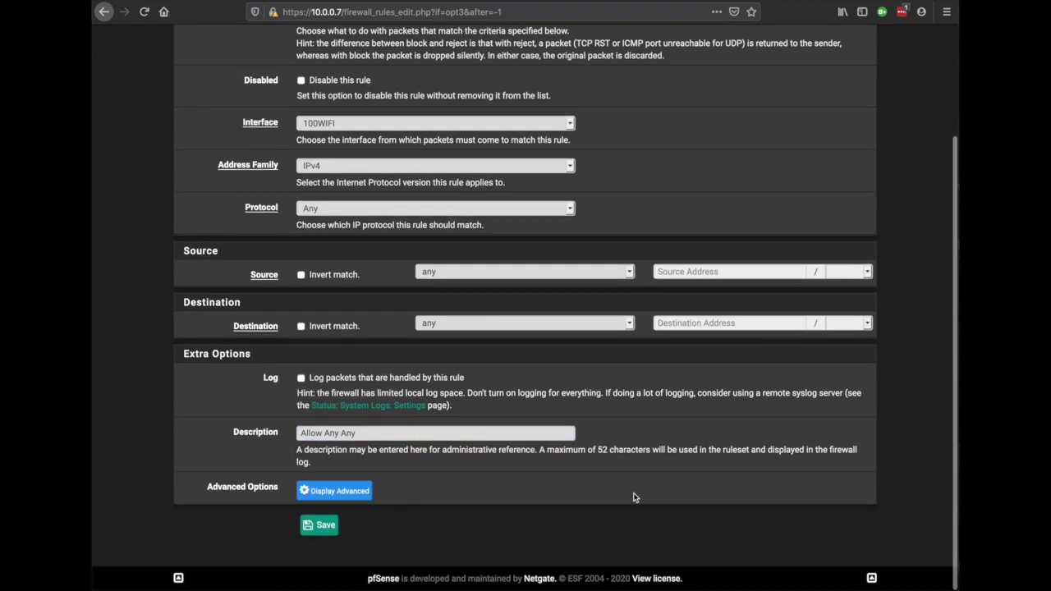
pyautogui.click(320, 530)
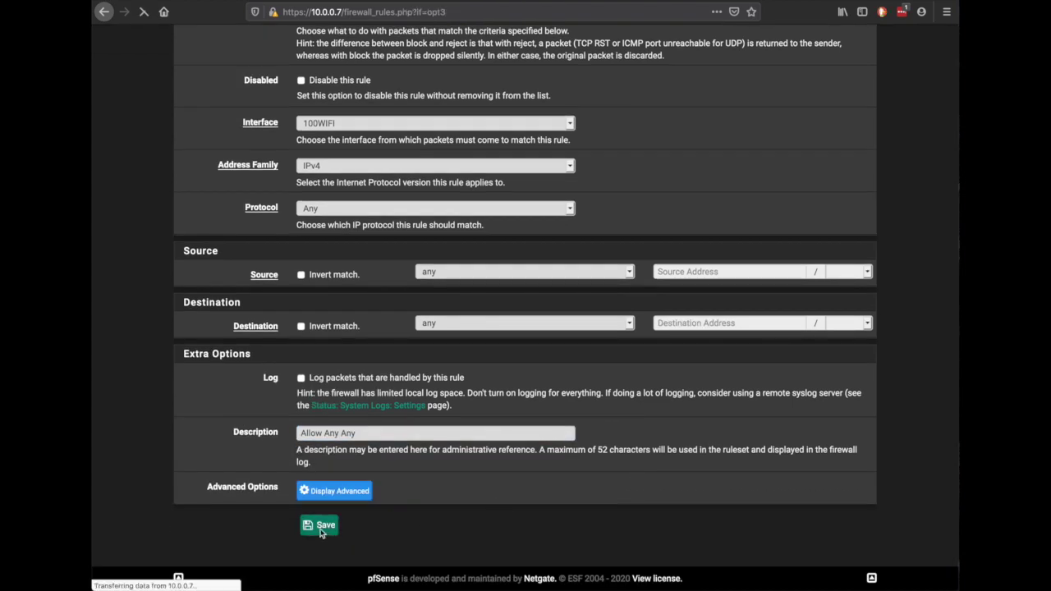
pyautogui.click(832, 128)
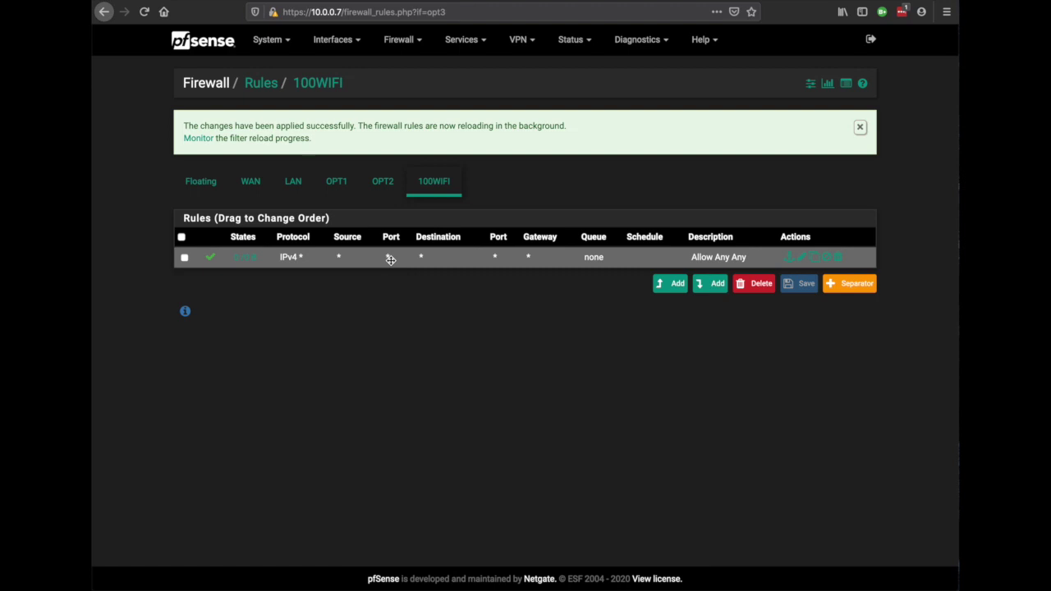
# - Open the firewall rules of the LAN interface
pyautogui.click(293, 182)
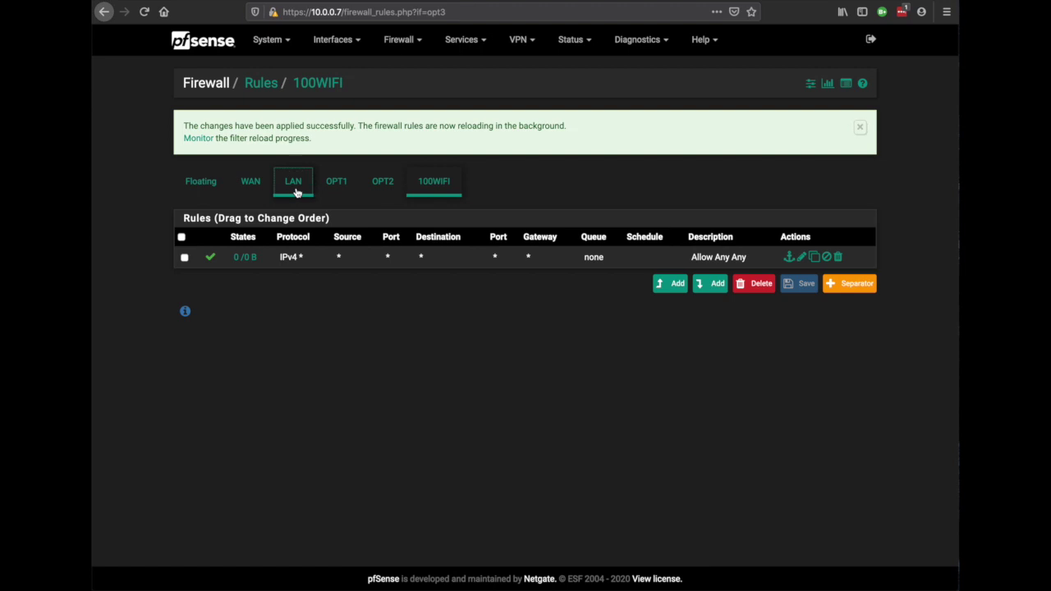